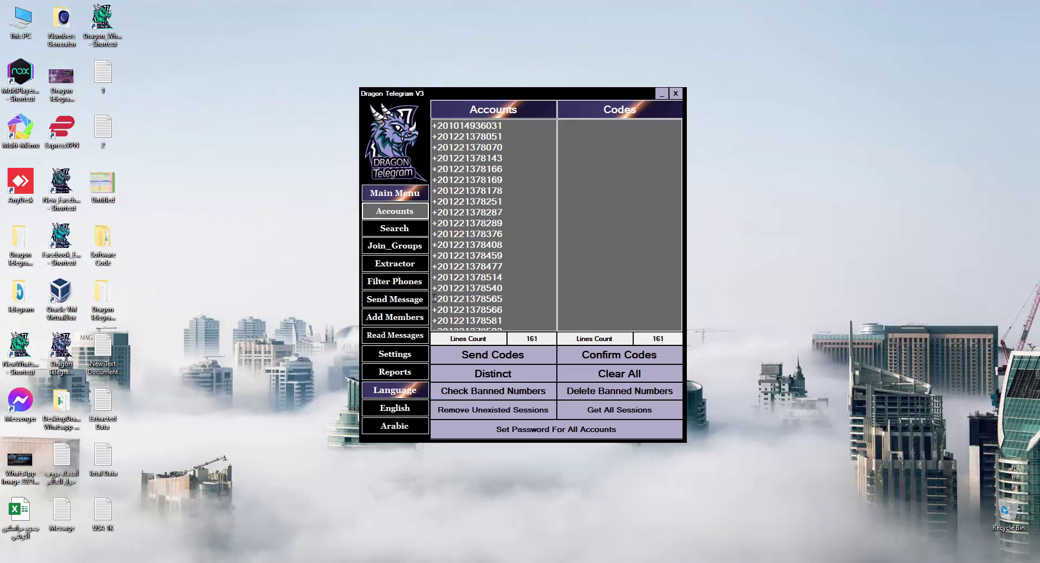
Step: Open the USA 1K number list in Notepad and highlight its first fourteen numbers
{"action": "double_click", "coordinate": [104, 512]}
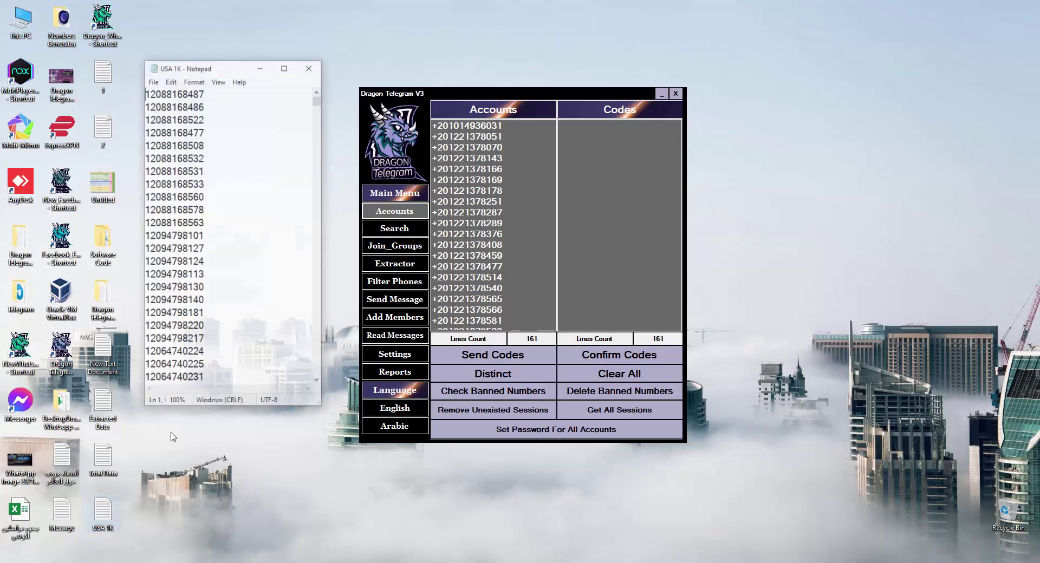
{"action": "left_click_drag", "start_coordinate": [236, 211], "coordinate": [145, 90]}
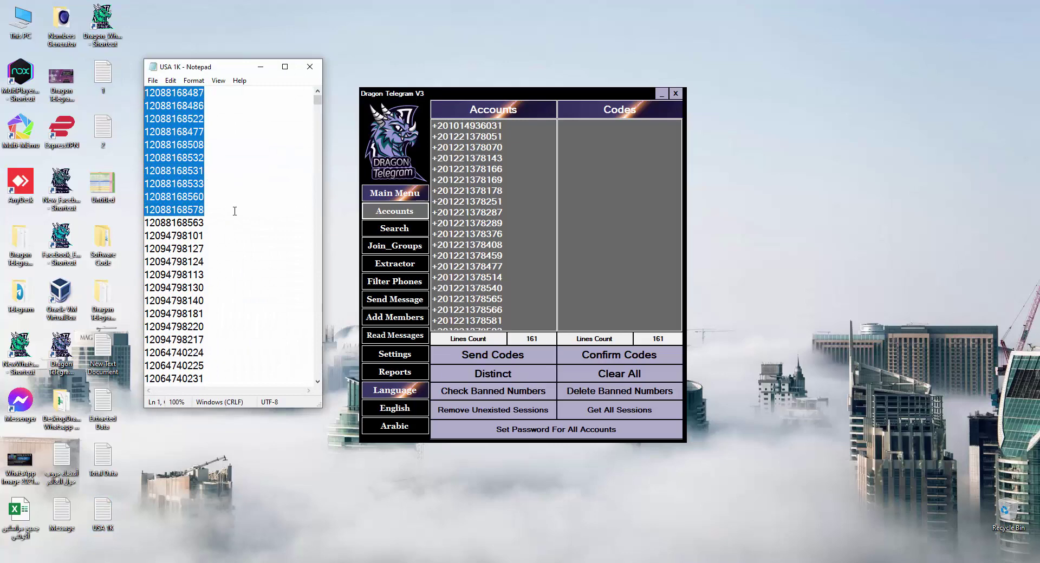
{"action": "left_click", "coordinate": [235, 211]}
{"action": "left_click_drag", "start_coordinate": [236, 260], "coordinate": [145, 91]}
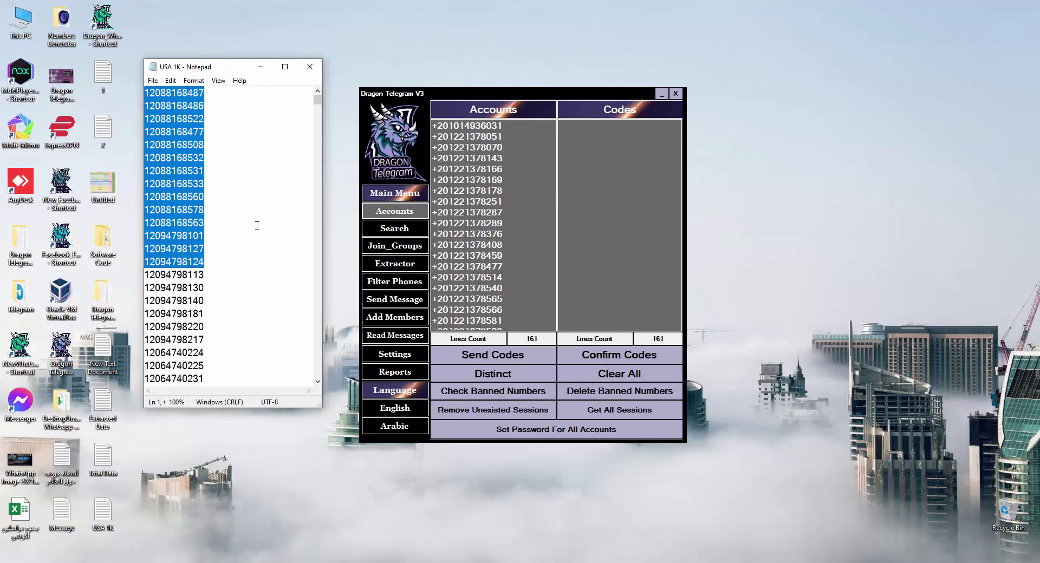
Step: Close the number file, shift Dragon Telegram right, and show the PDF's filtering steps
{"action": "left_click", "coordinate": [310, 66]}
{"action": "left_click_drag", "start_coordinate": [505, 93], "coordinate": [752, 84]}
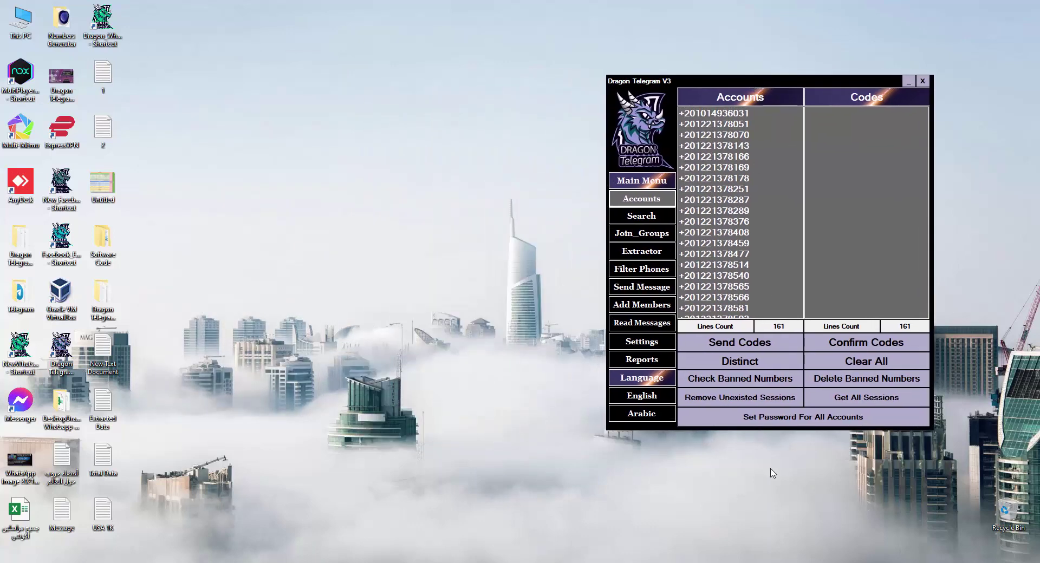
{"action": "key", "text": "alt+Tab"}
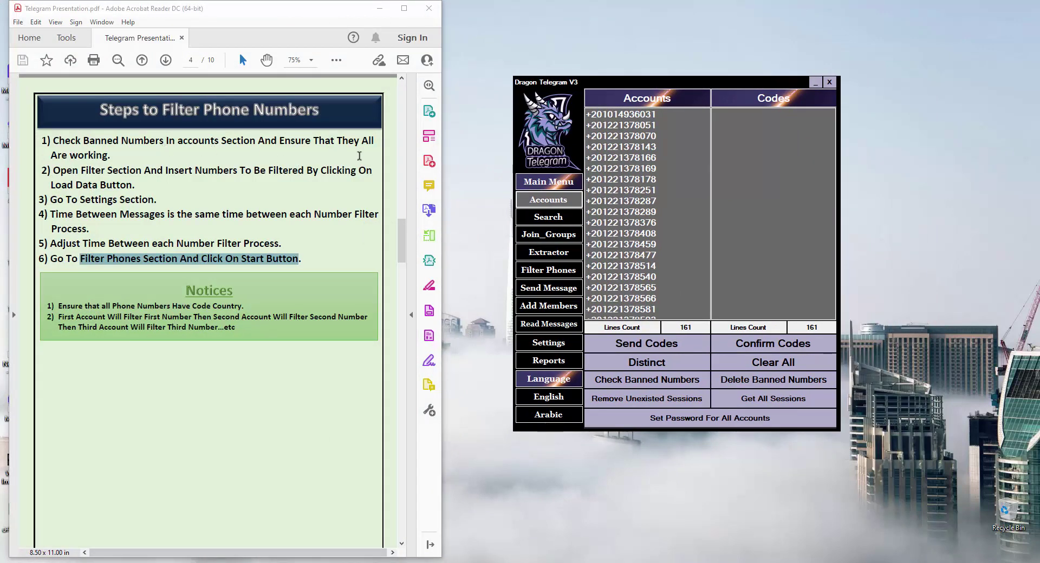
Step: Mark the banned-numbers step in the guide, then check and delete banned numbers among the 161 accounts
{"action": "left_click_drag", "start_coordinate": [113, 156], "coordinate": [47, 133]}
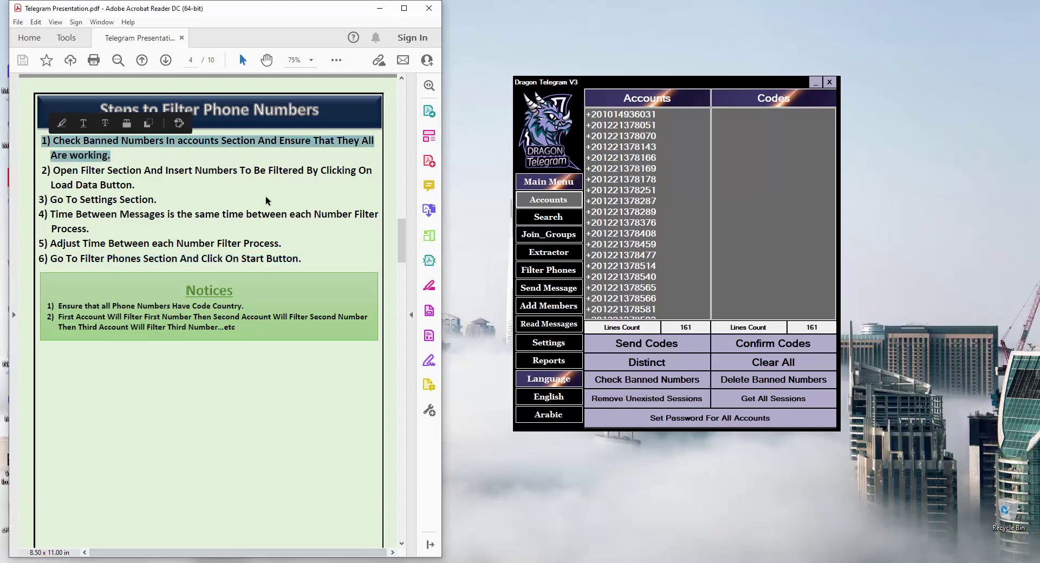
{"action": "left_click", "coordinate": [610, 386]}
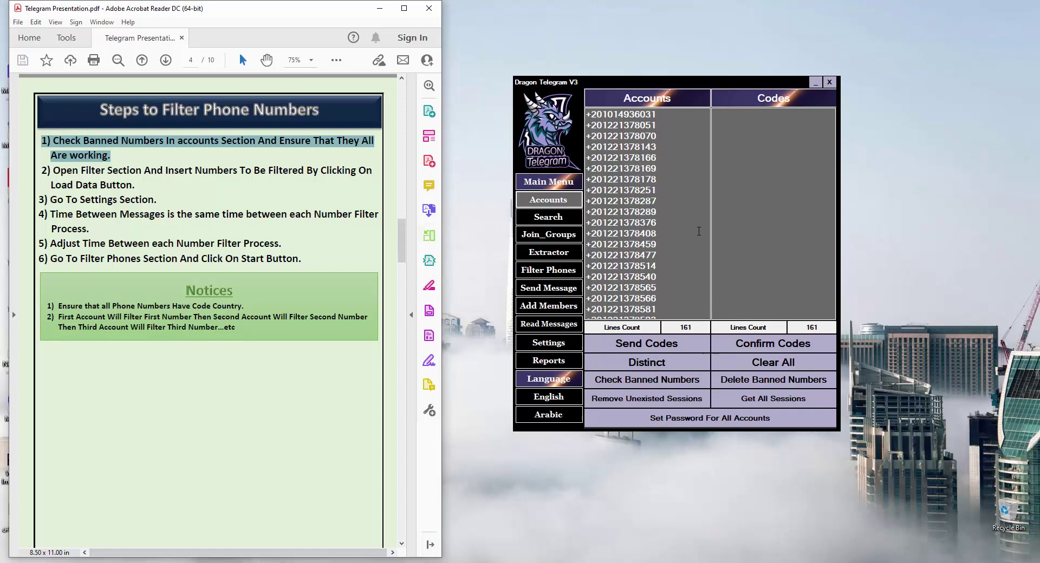
{"action": "left_click", "coordinate": [745, 382]}
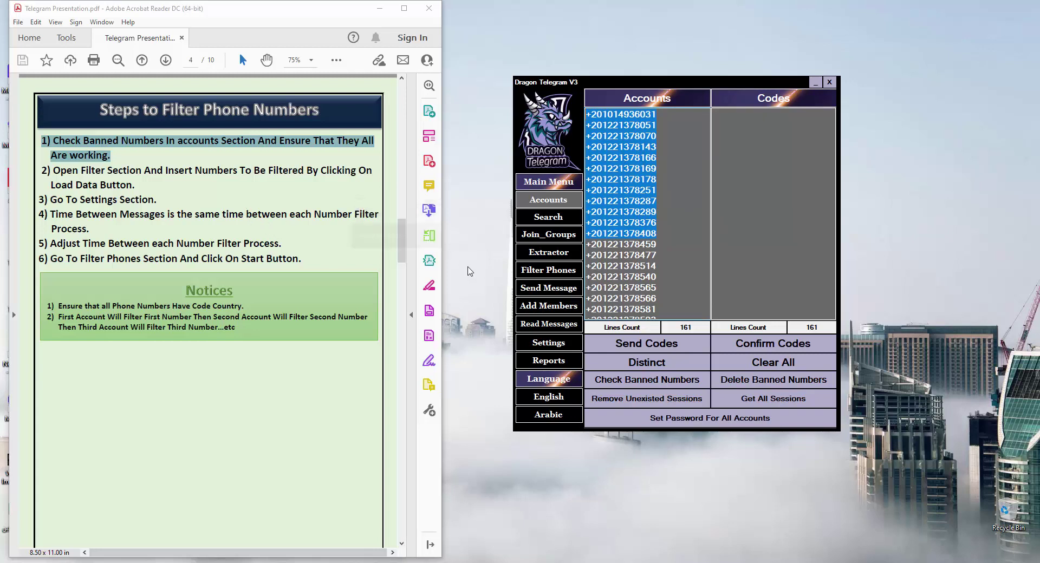
Step: Go to Filter Phones and bring up the Load Data window, centred on screen
{"action": "left_click", "coordinate": [553, 275]}
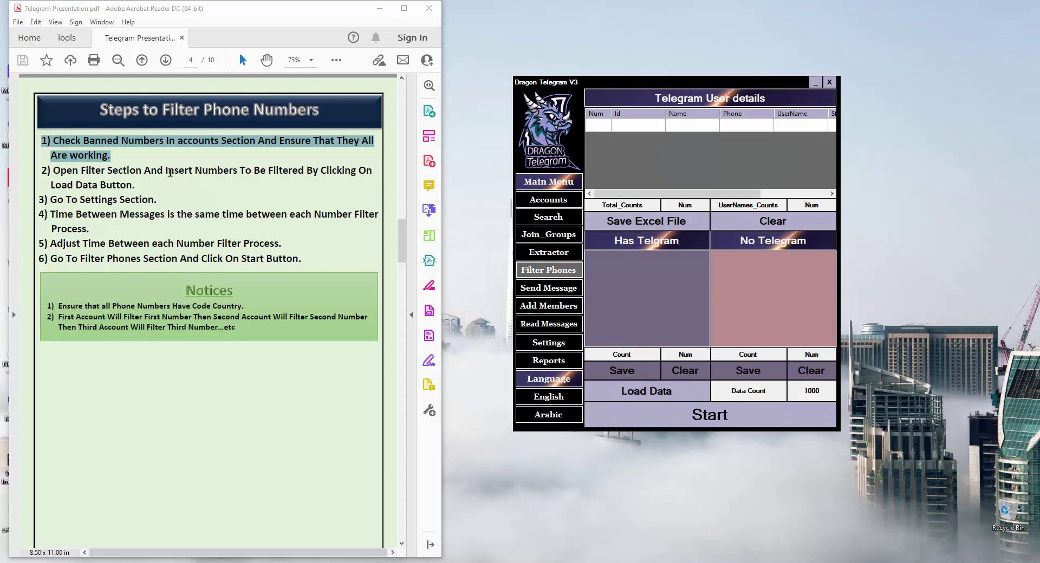
{"action": "mouse_move", "coordinate": [166, 173]}
{"action": "left_mouse_down"}
{"action": "mouse_move", "coordinate": [357, 172]}
{"action": "mouse_move", "coordinate": [332, 180]}
{"action": "left_mouse_up"}
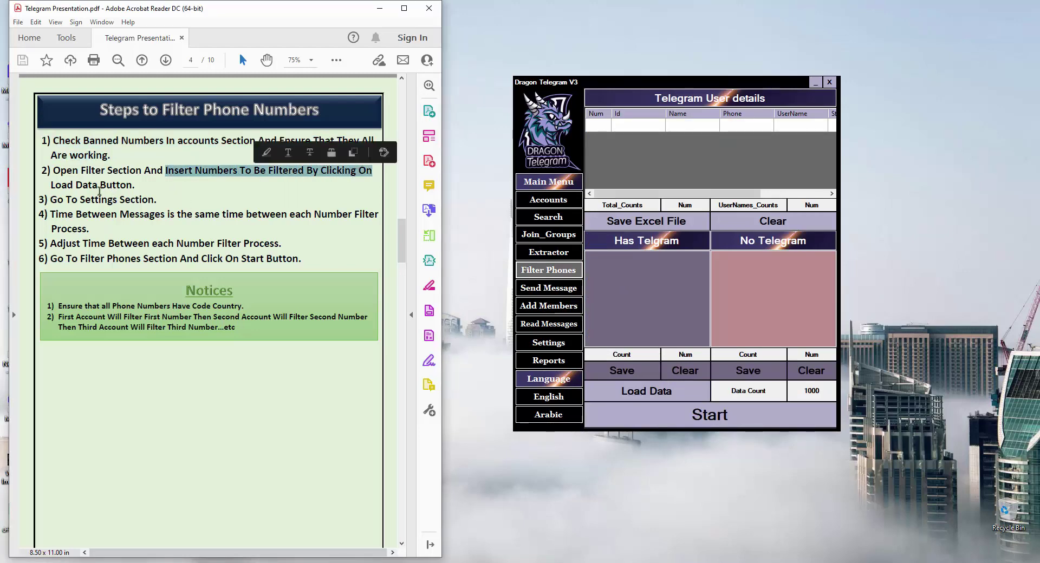
{"action": "left_click", "coordinate": [649, 393]}
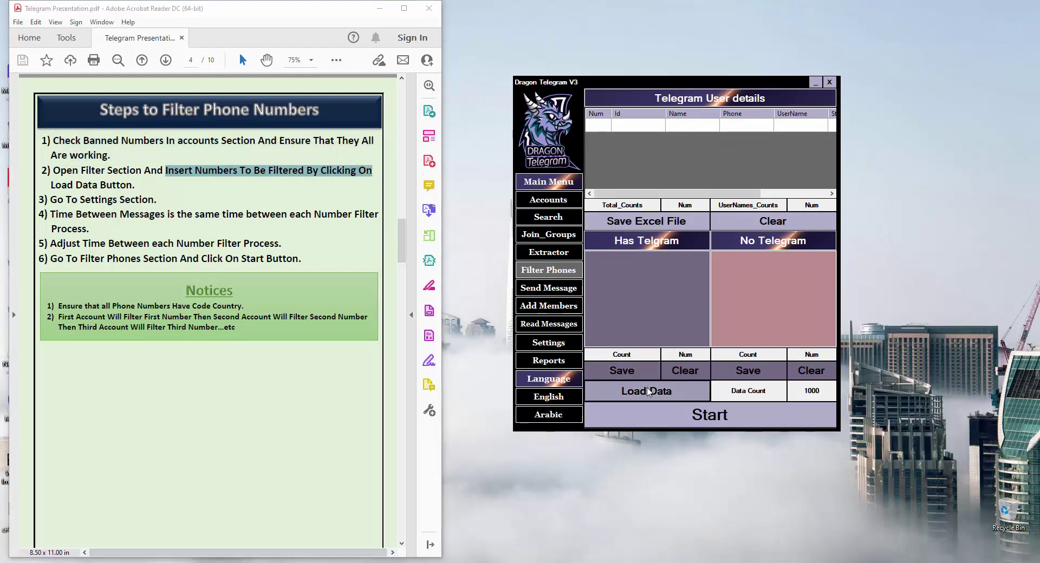
{"action": "left_click_drag", "start_coordinate": [136, 32], "coordinate": [406, 85]}
Step: Clear old numbers, import USA 1K, remove duplicates with Distinct, and close the import window
{"action": "left_click", "coordinate": [403, 382]}
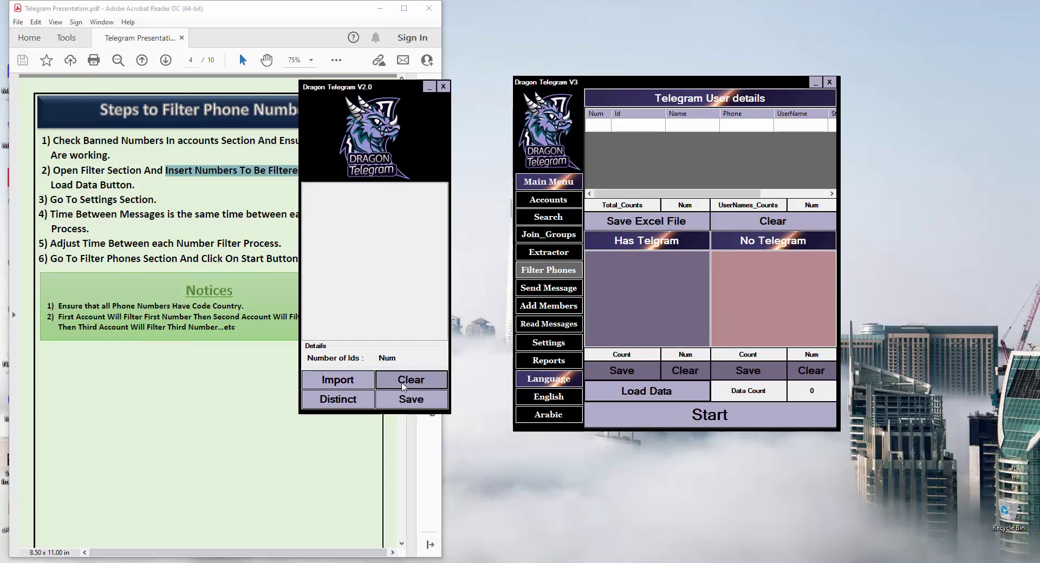
{"action": "left_click", "coordinate": [334, 385]}
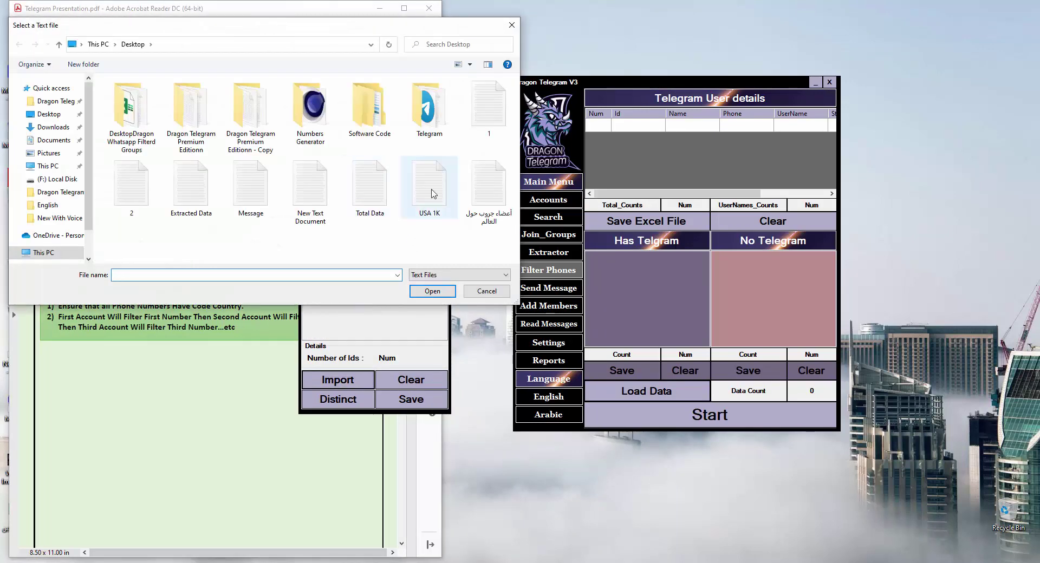
{"action": "double_click", "coordinate": [433, 194]}
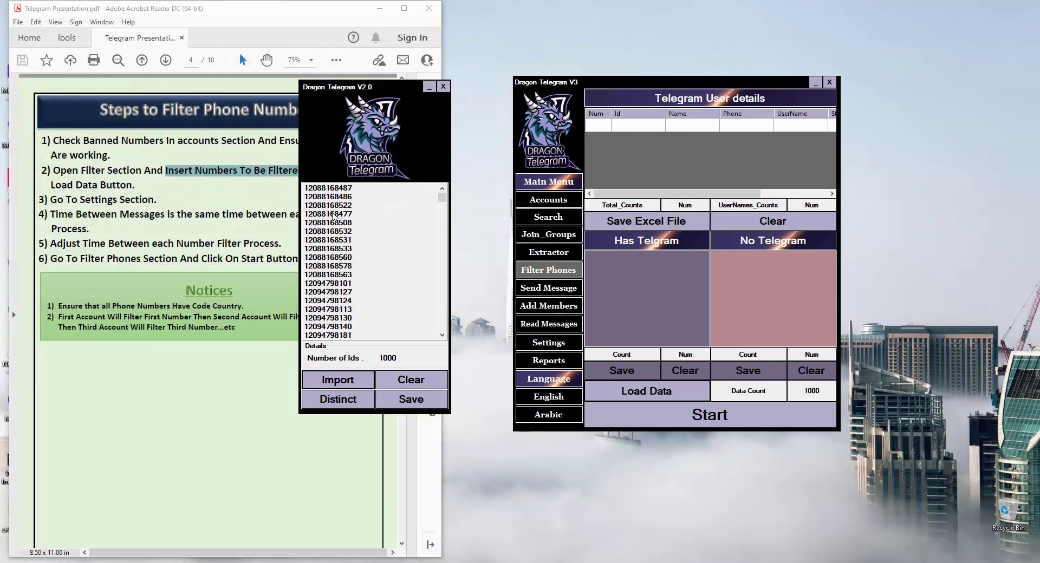
{"action": "left_click", "coordinate": [333, 400]}
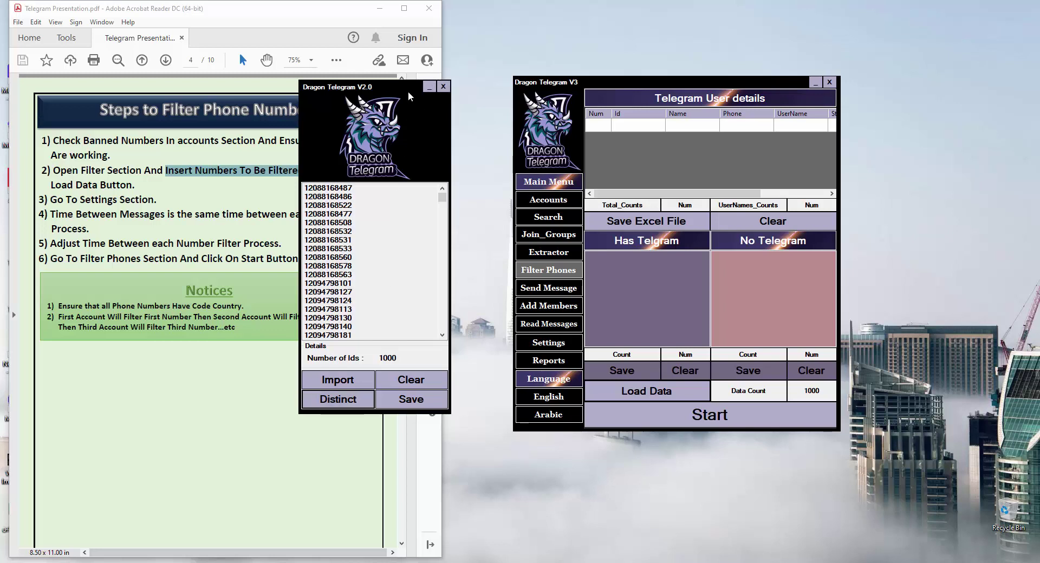
{"action": "left_click_drag", "start_coordinate": [408, 92], "coordinate": [477, 126]}
{"action": "left_click", "coordinate": [488, 124]}
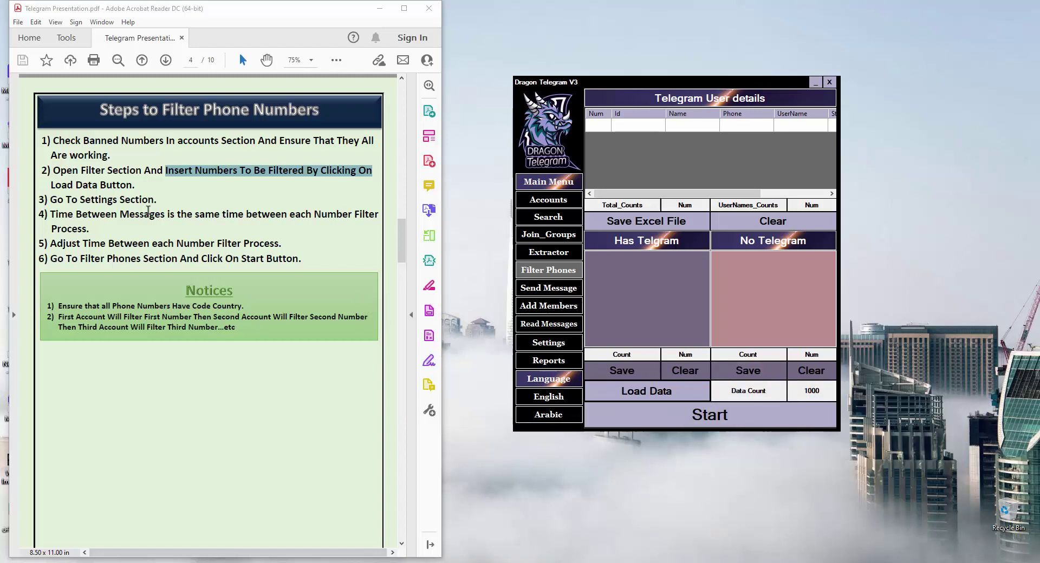
Step: Go to Settings and try the Time Between Messages spinner, leaving it at 1 second
{"action": "left_click_drag", "start_coordinate": [50, 200], "coordinate": [154, 200]}
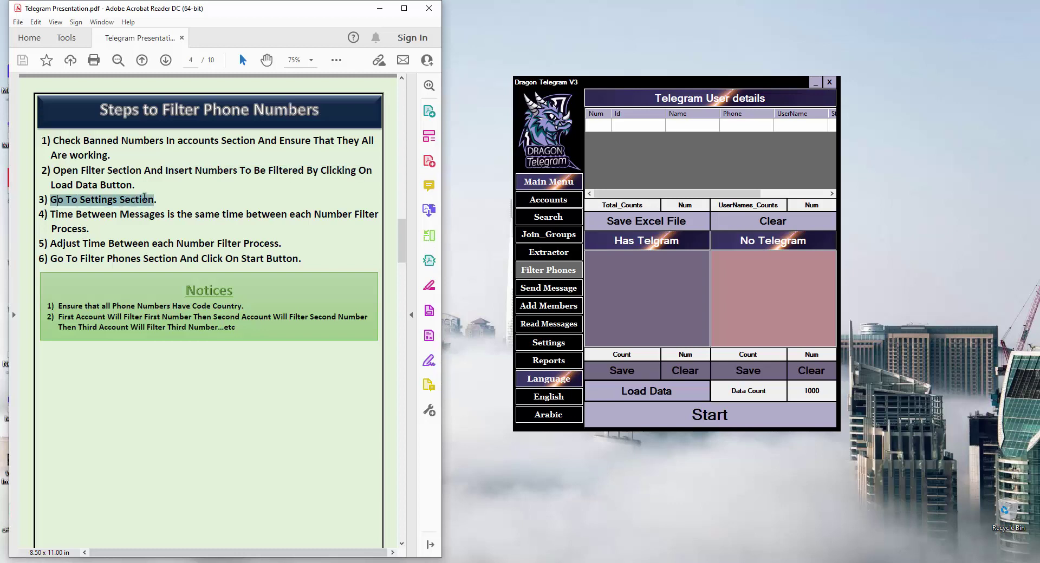
{"action": "left_click", "coordinate": [540, 348]}
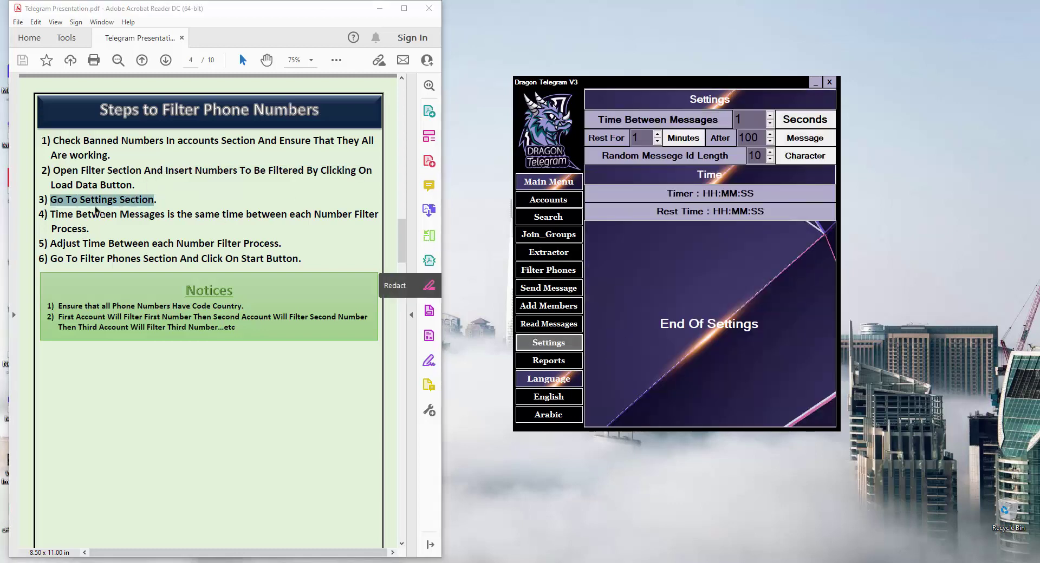
{"action": "left_click_drag", "start_coordinate": [76, 215], "coordinate": [382, 216]}
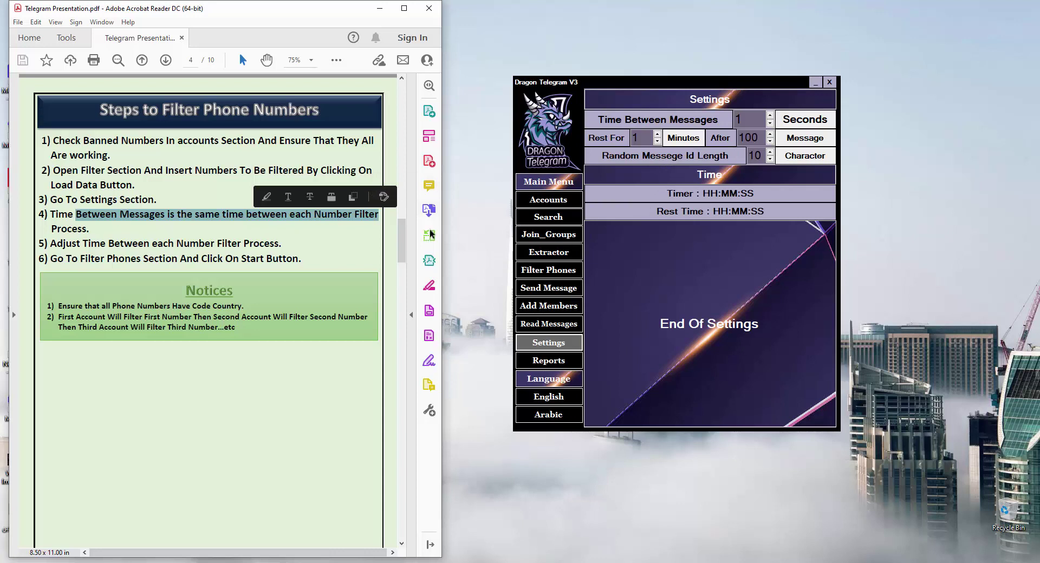
{"action": "left_click", "coordinate": [770, 115]}
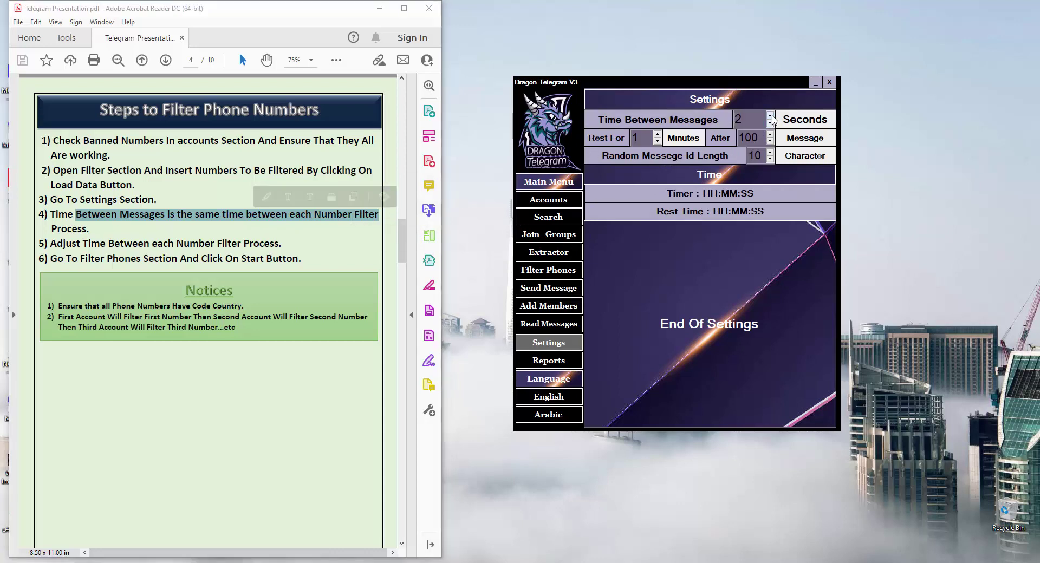
{"action": "left_click", "coordinate": [771, 116]}
{"action": "left_click", "coordinate": [771, 116]}
{"action": "left_click", "coordinate": [771, 115]}
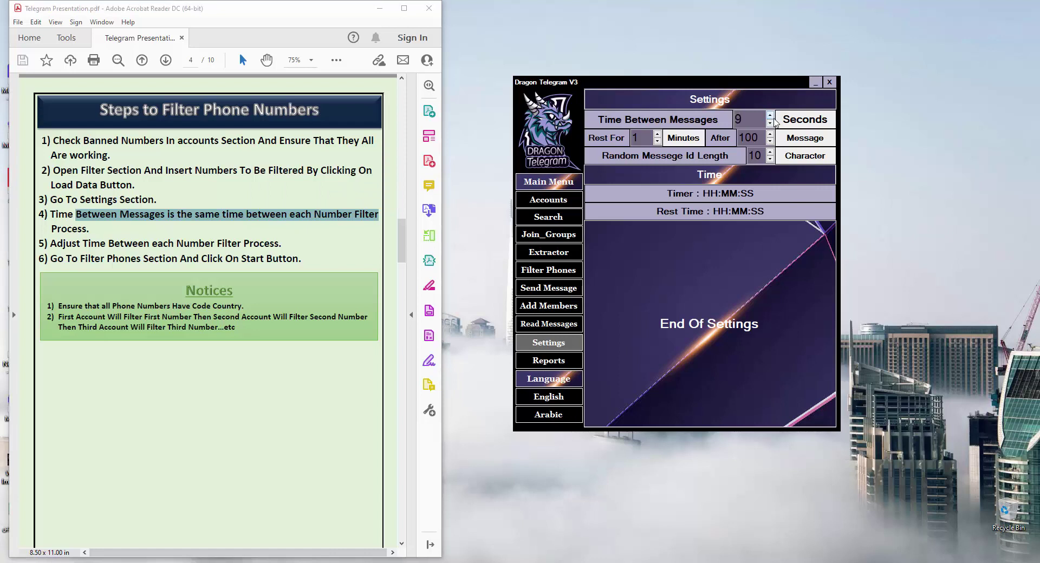
{"action": "left_click", "coordinate": [771, 124]}
{"action": "left_click", "coordinate": [770, 124]}
{"action": "left_click", "coordinate": [770, 124]}
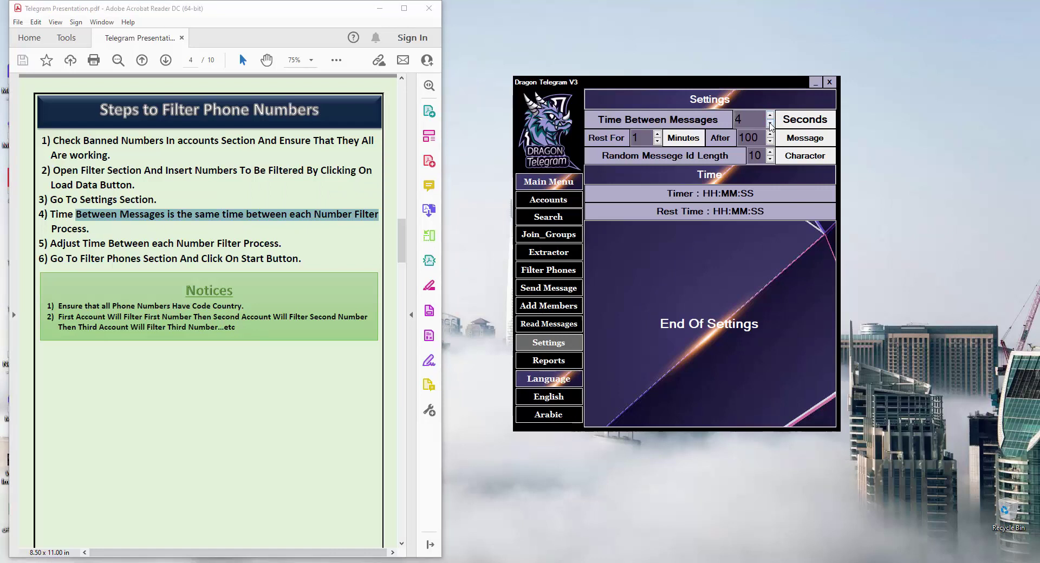
Step: Adjust the Rest For values, ending at a 1-minute rest after every 100 messages
{"action": "double_click", "coordinate": [635, 139]}
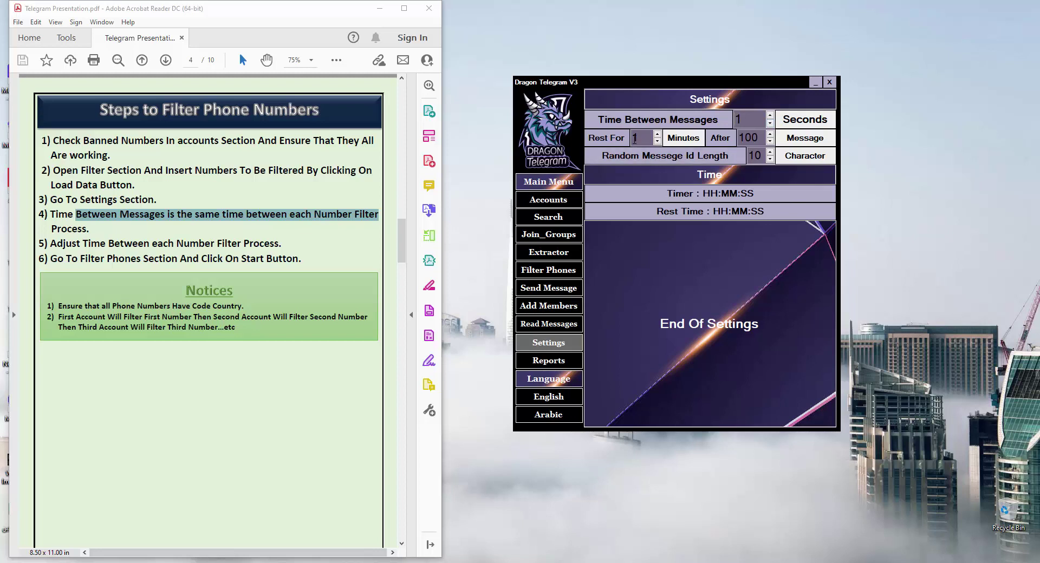
{"action": "double_click", "coordinate": [754, 139]}
{"action": "double_click", "coordinate": [641, 139]}
{"action": "left_click", "coordinate": [657, 135]}
{"action": "left_click", "coordinate": [657, 135]}
{"action": "double_click", "coordinate": [748, 120]}
{"action": "left_click_drag", "start_coordinate": [119, 243], "coordinate": [279, 244]}
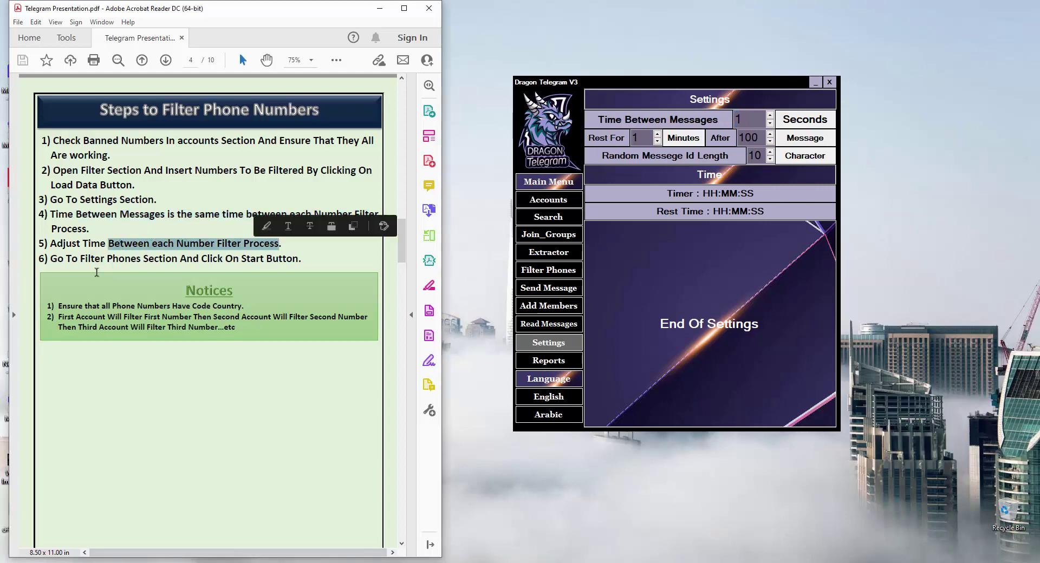
Step: Start filtering the 1000 numbers in Filter Phones and scroll the incoming No Telegram results
{"action": "left_click_drag", "start_coordinate": [51, 258], "coordinate": [299, 260]}
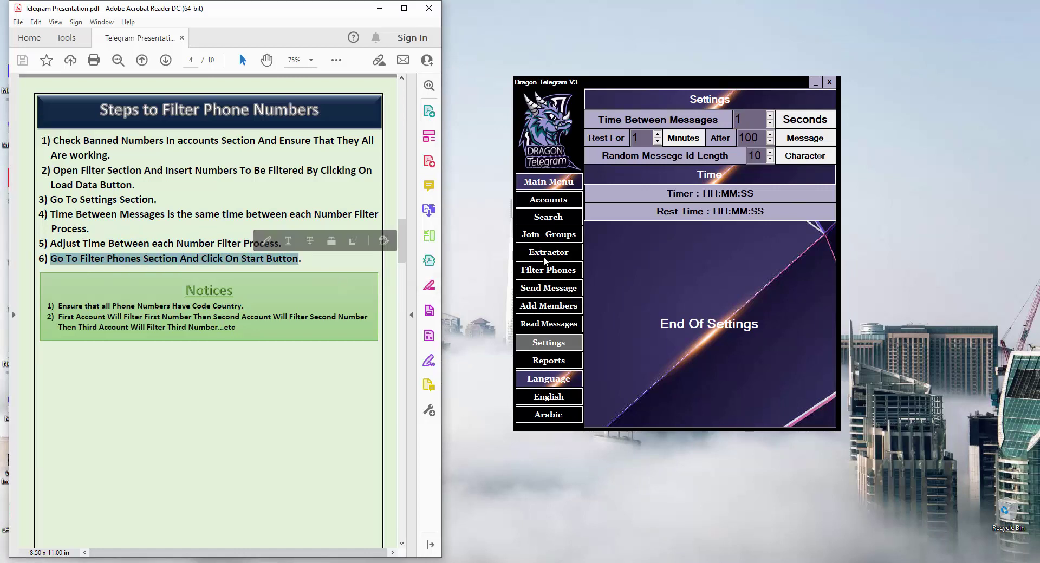
{"action": "left_click", "coordinate": [545, 274]}
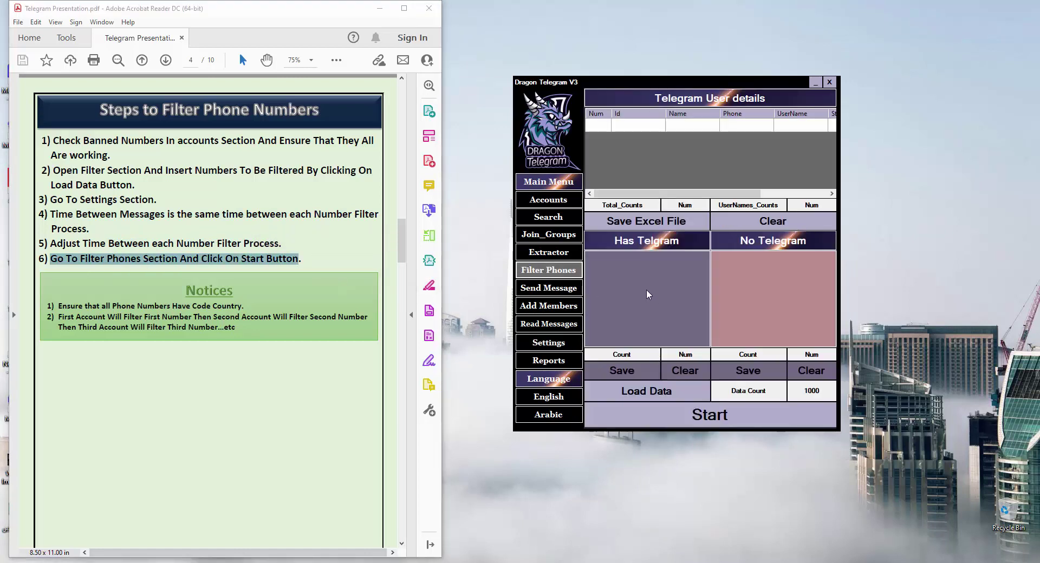
{"action": "left_click", "coordinate": [694, 415]}
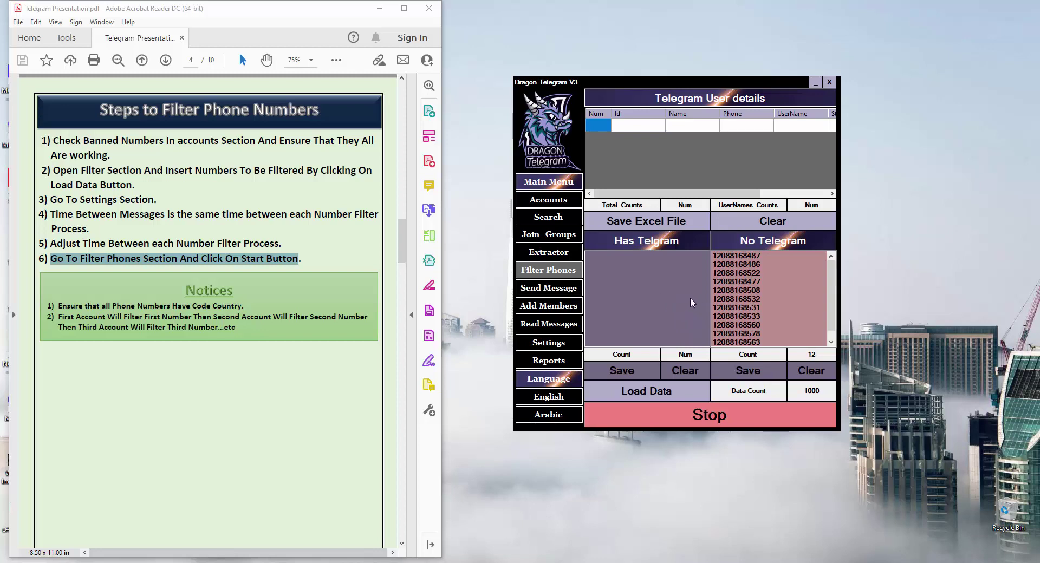
{"action": "scroll", "coordinate": [776, 301], "scroll_direction": "down", "scroll_amount": 1}
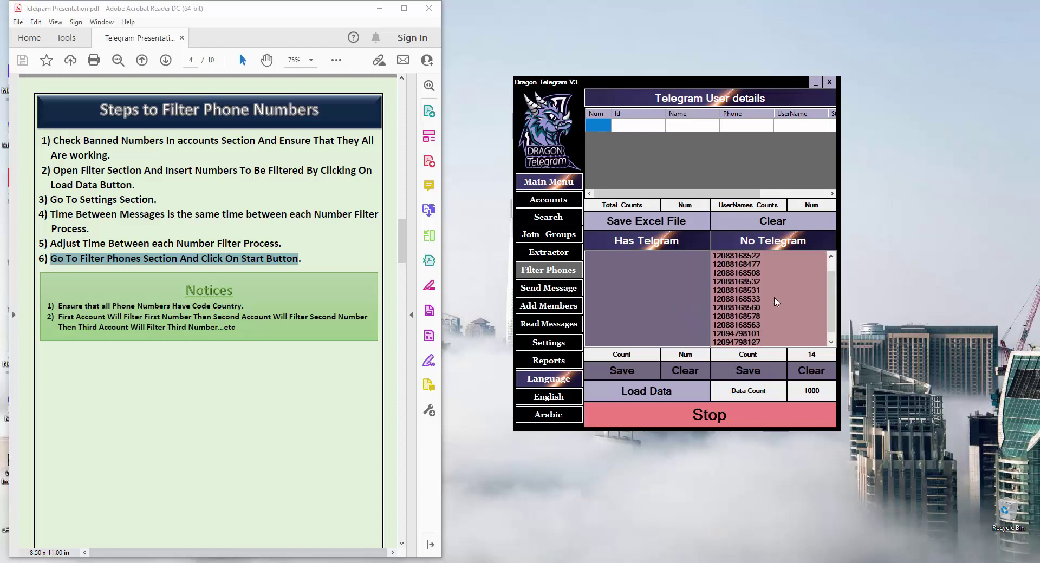
{"action": "scroll", "coordinate": [756, 298], "scroll_direction": "down", "scroll_amount": 1}
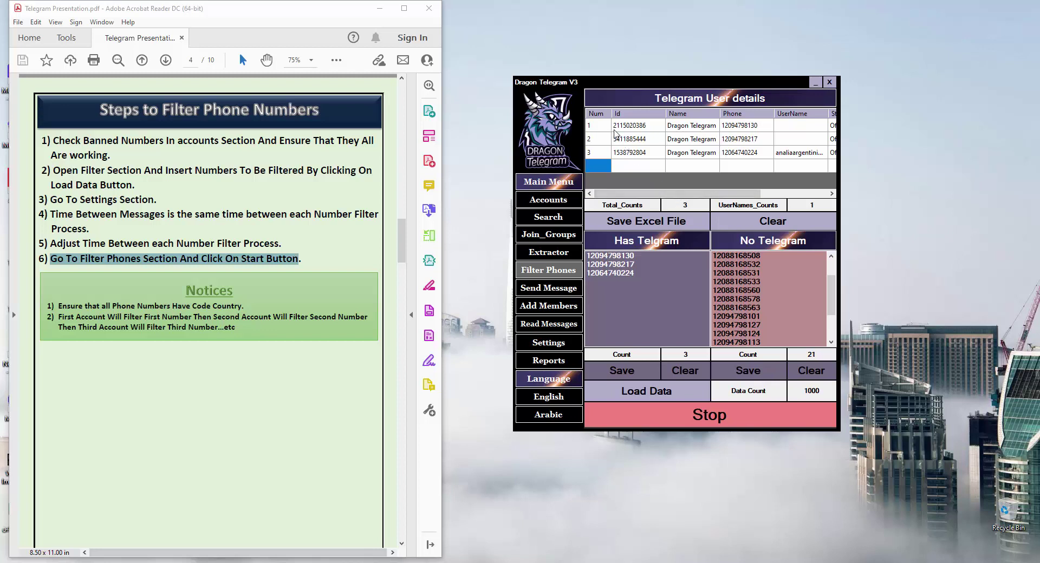
Step: Inspect the second and third Has Telegram entries and the first No Telegram entry
{"action": "left_click", "coordinate": [628, 264]}
{"action": "left_click", "coordinate": [628, 273]}
{"action": "left_click", "coordinate": [737, 256]}
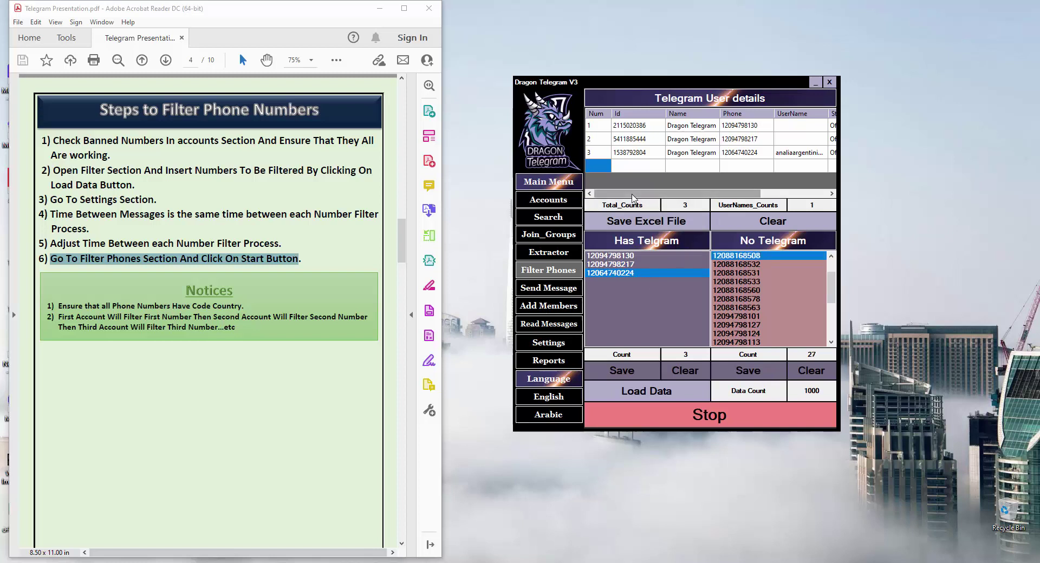
{"action": "mouse_move", "coordinate": [622, 194]}
{"action": "left_mouse_down"}
{"action": "mouse_move", "coordinate": [688, 194]}
{"action": "mouse_move", "coordinate": [621, 195]}
{"action": "left_mouse_up"}
Step: Highlight the found users' Id, Phone and Status columns, selecting the third user's username
{"action": "mouse_move", "coordinate": [632, 125]}
{"action": "left_mouse_down"}
{"action": "mouse_move", "coordinate": [638, 166]}
{"action": "mouse_move", "coordinate": [682, 195]}
{"action": "mouse_move", "coordinate": [720, 195]}
{"action": "mouse_move", "coordinate": [699, 195]}
{"action": "mouse_move", "coordinate": [713, 185]}
{"action": "left_mouse_up"}
{"action": "left_click_drag", "start_coordinate": [654, 127], "coordinate": [656, 168]}
{"action": "left_click", "coordinate": [705, 153]}
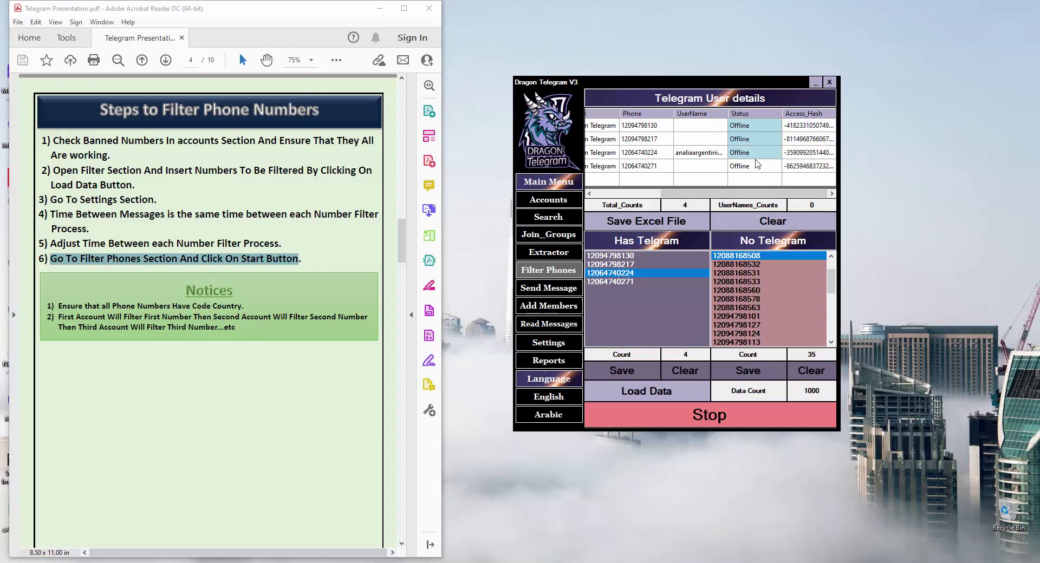
{"action": "left_click_drag", "start_coordinate": [753, 125], "coordinate": [754, 166]}
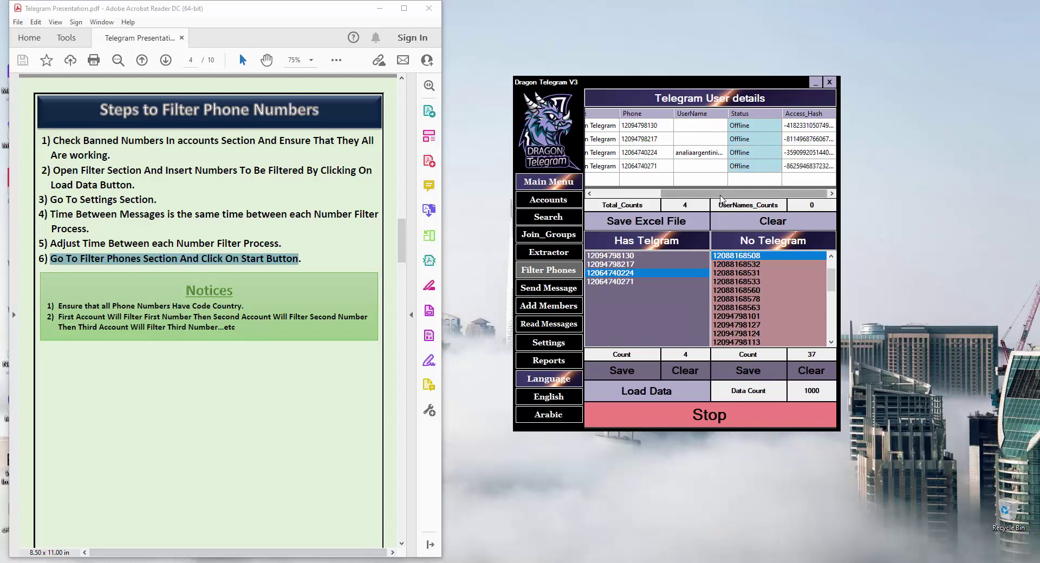
{"action": "left_click_drag", "start_coordinate": [685, 194], "coordinate": [640, 200]}
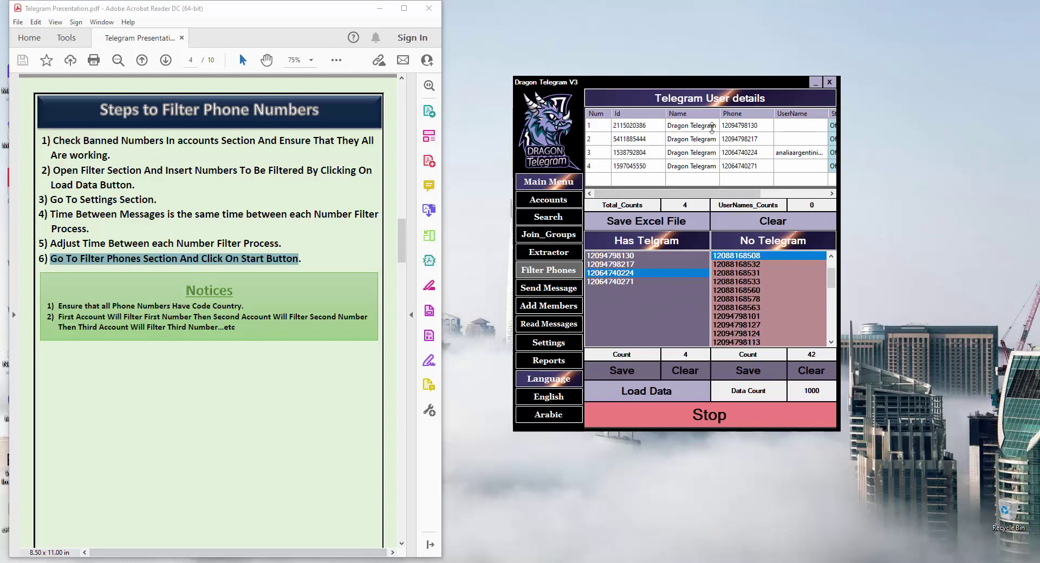
Step: Move the filter window left and select two numbers in the Has Telegram list
{"action": "left_click_drag", "start_coordinate": [662, 254], "coordinate": [609, 251]}
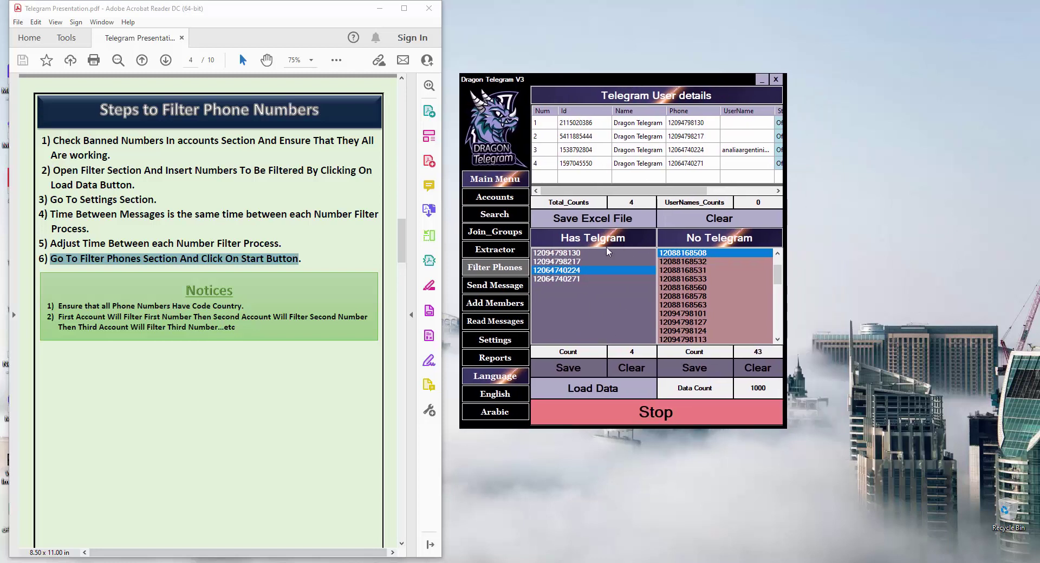
{"action": "left_click", "coordinate": [574, 282]}
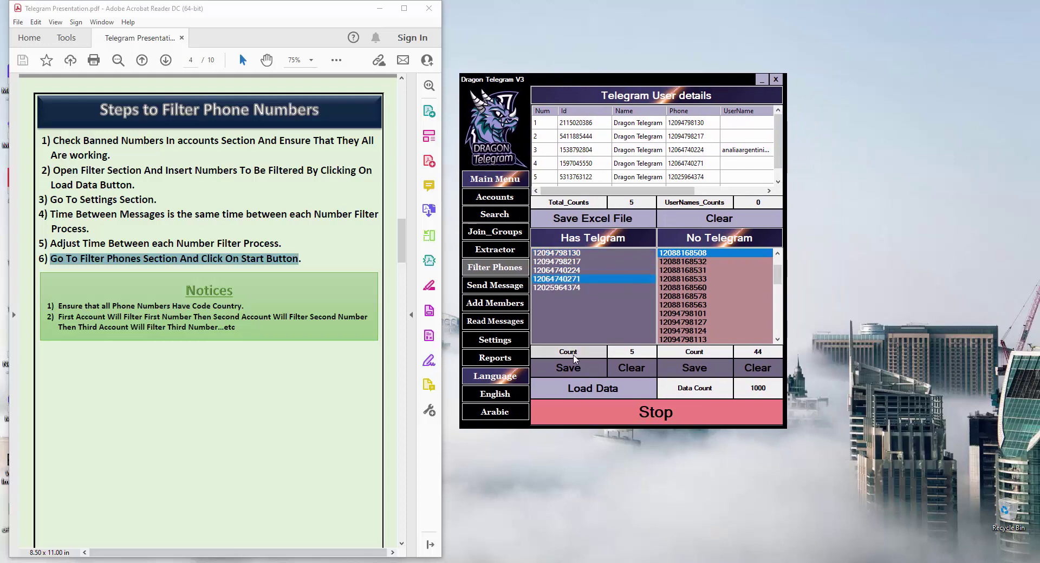
{"action": "left_click", "coordinate": [576, 288]}
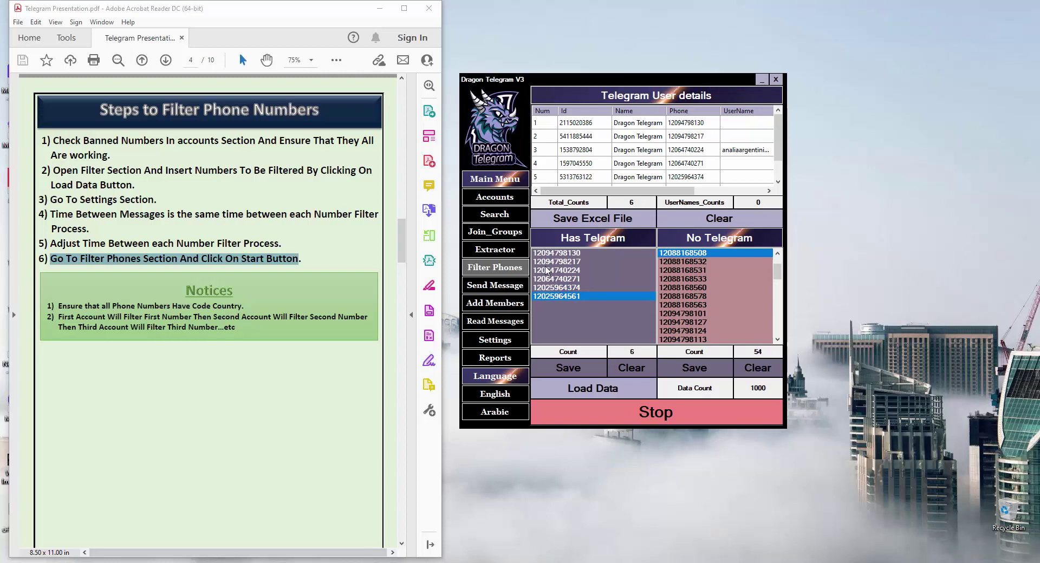
Step: Highlight the guide's notes on country codes and accounts, then OK the session-file exception dialog
{"action": "left_click_drag", "start_coordinate": [192, 306], "coordinate": [241, 306]}
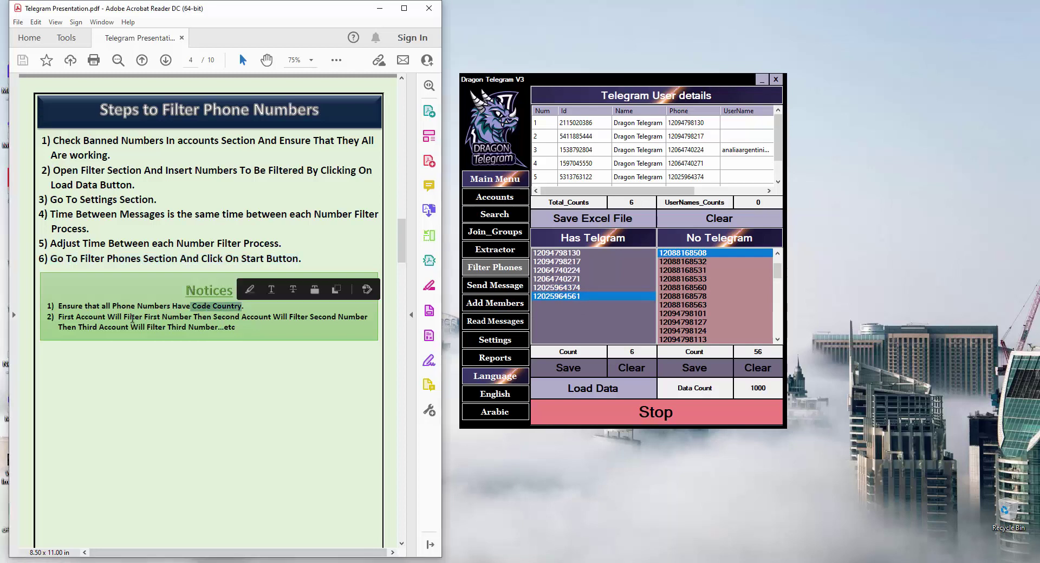
{"action": "left_click_drag", "start_coordinate": [75, 306], "coordinate": [232, 298]}
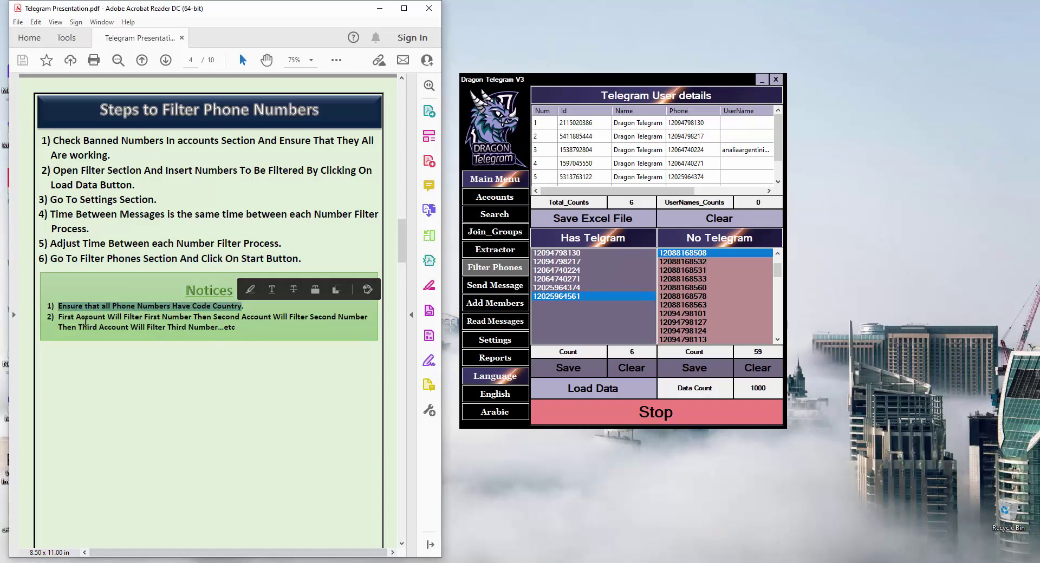
{"action": "left_click_drag", "start_coordinate": [84, 318], "coordinate": [368, 317]}
{"action": "mouse_move", "coordinate": [77, 327]}
{"action": "left_mouse_down"}
{"action": "mouse_move", "coordinate": [234, 326]}
{"action": "mouse_move", "coordinate": [212, 317]}
{"action": "left_mouse_up"}
{"action": "left_click", "coordinate": [578, 306]}
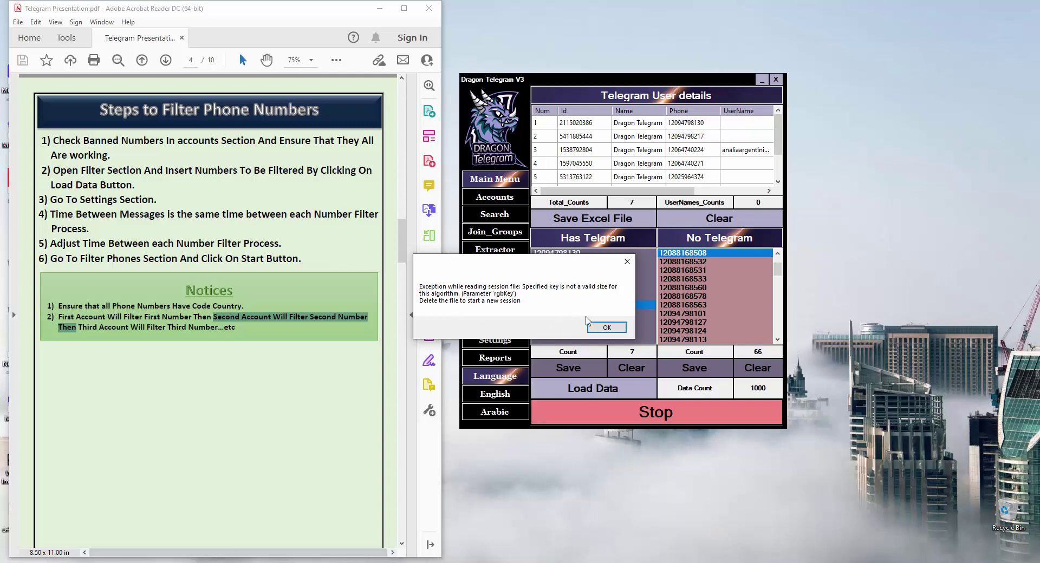
{"action": "left_click", "coordinate": [606, 329]}
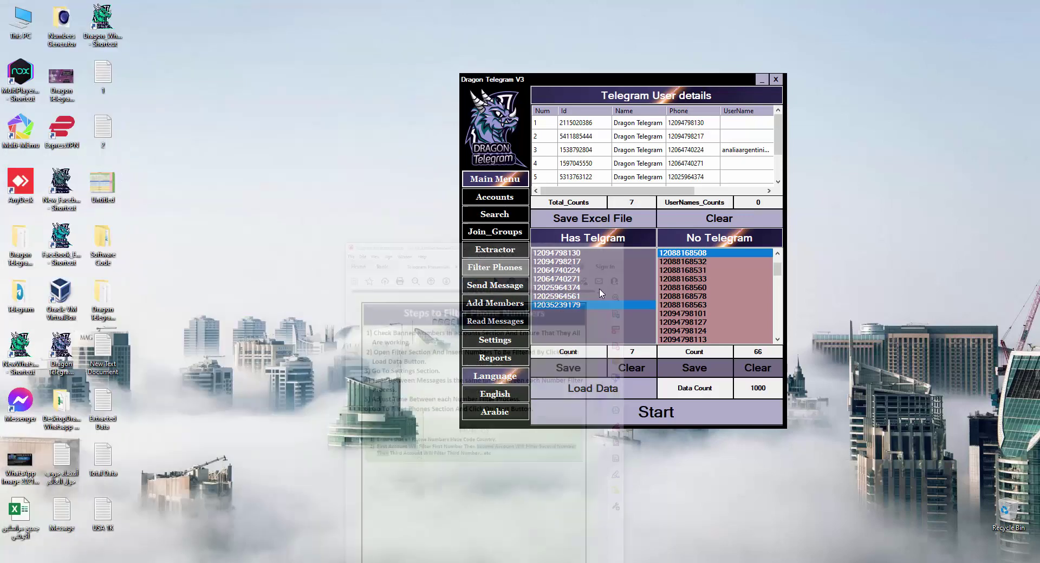
{"action": "left_click", "coordinate": [380, 8]}
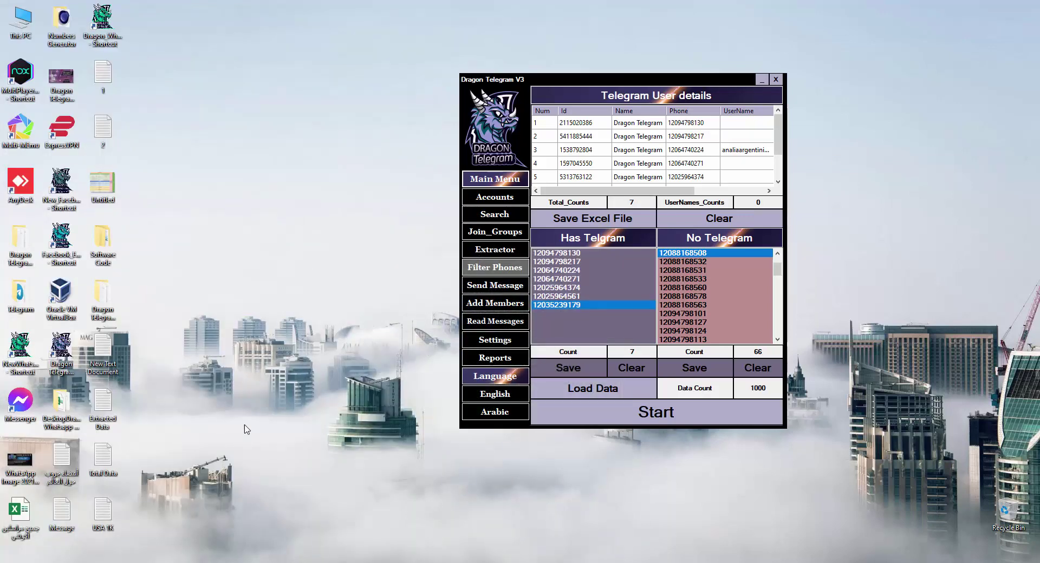
{"action": "double_click", "coordinate": [104, 517]}
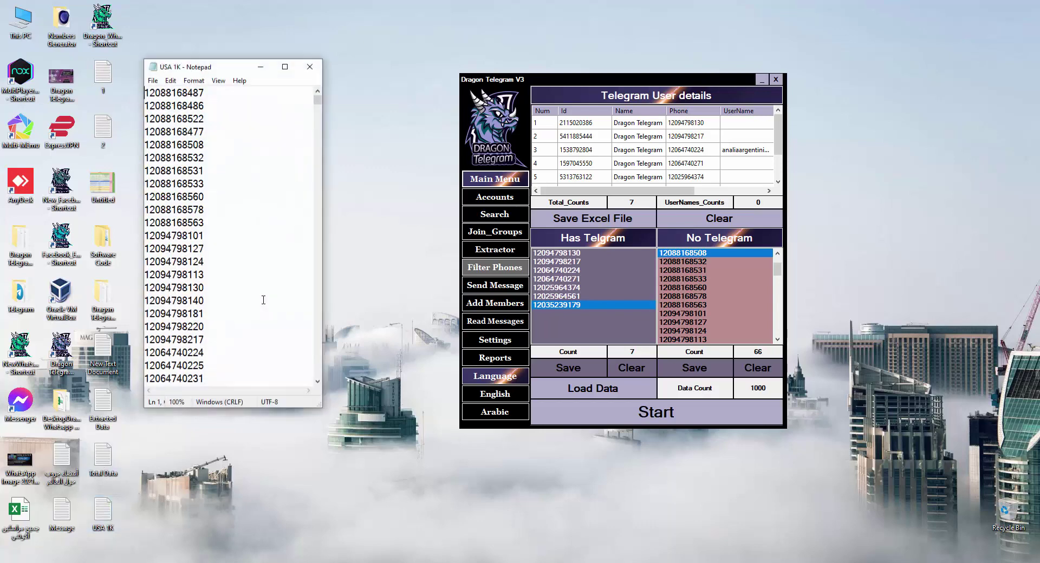
{"action": "left_click", "coordinate": [216, 170]}
{"action": "key", "text": "Return"}
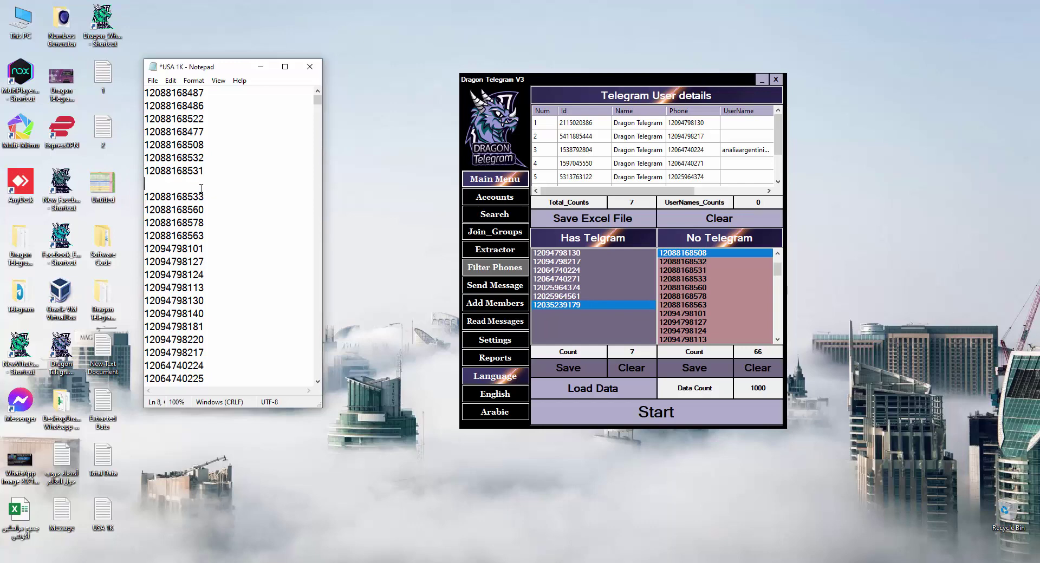
{"action": "key", "text": "BackSpace"}
{"action": "left_click", "coordinate": [309, 66]}
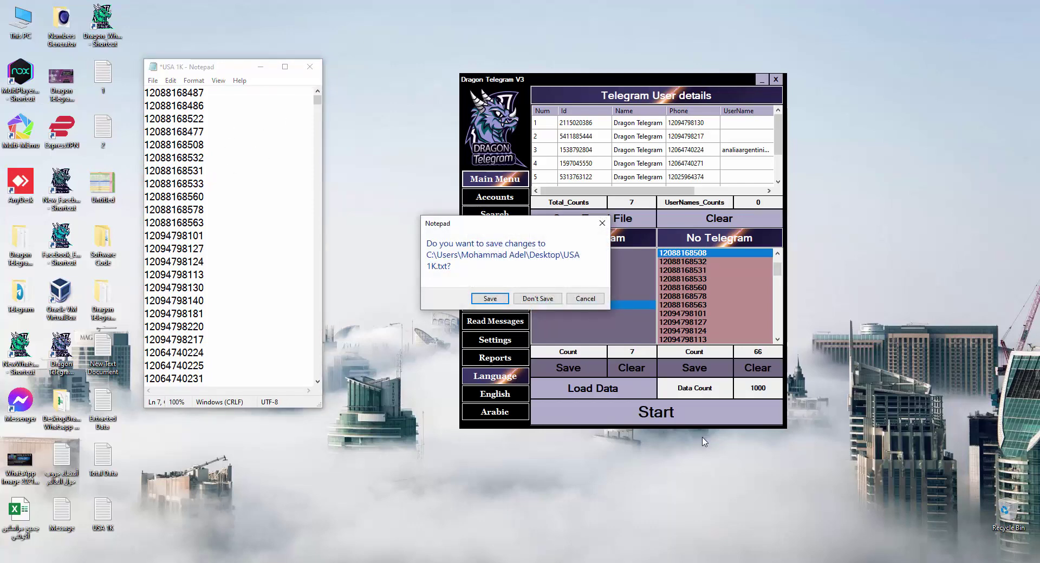
{"action": "left_click", "coordinate": [540, 298]}
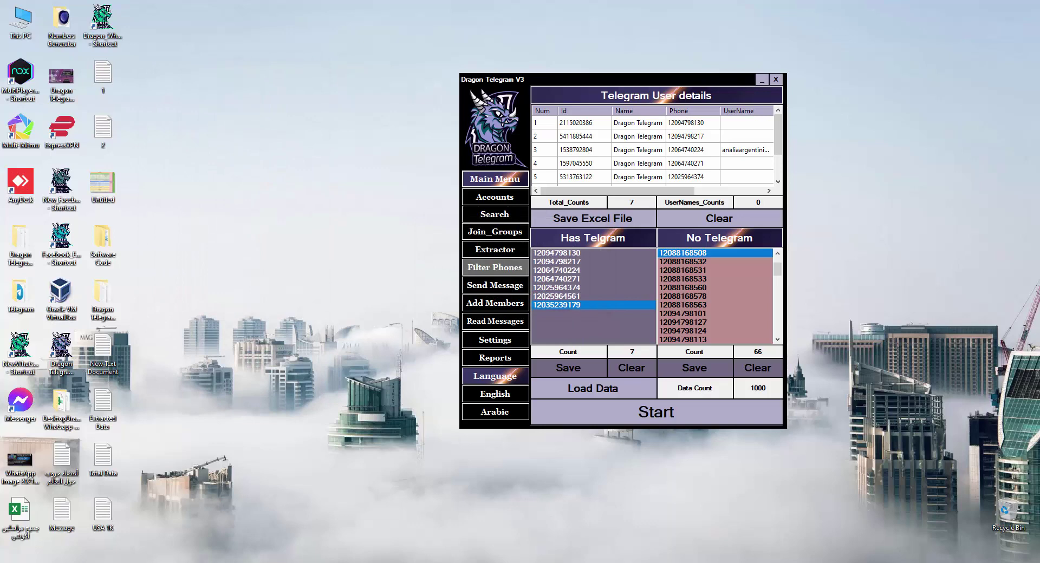
{"action": "key", "text": "alt+Tab"}
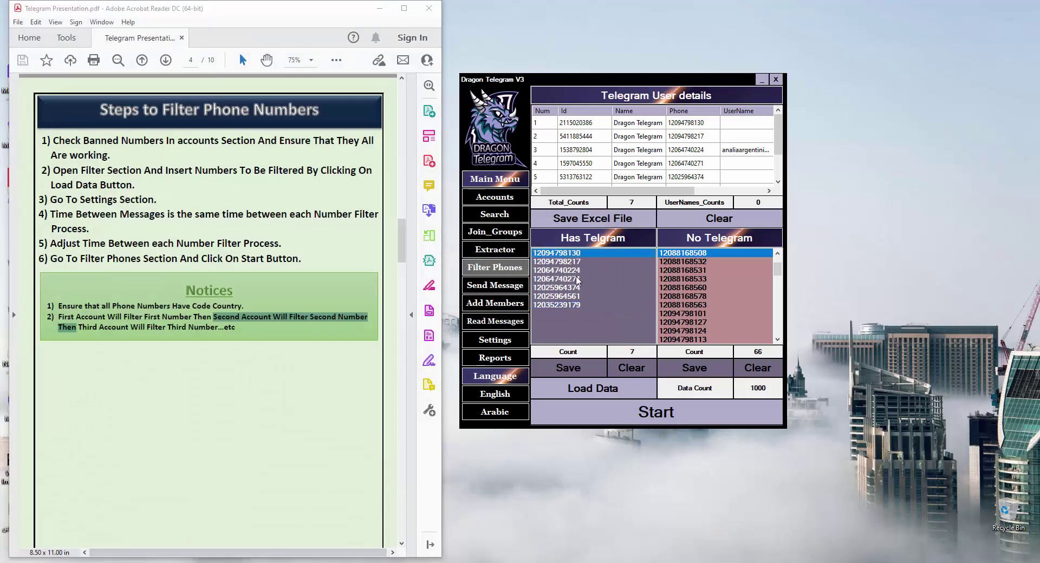
{"action": "left_click", "coordinate": [581, 304]}
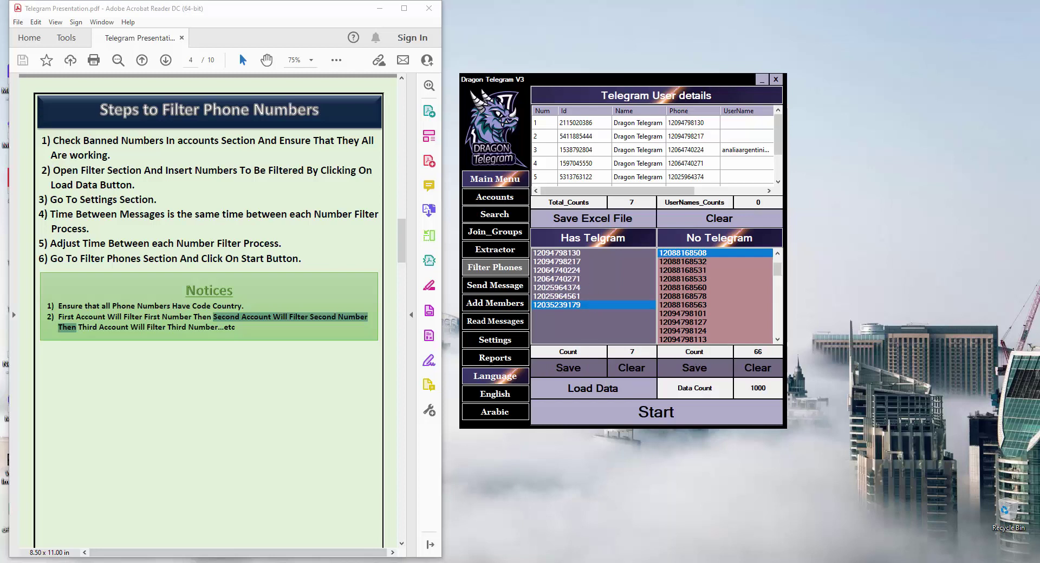
{"action": "mouse_move", "coordinate": [769, 562]}
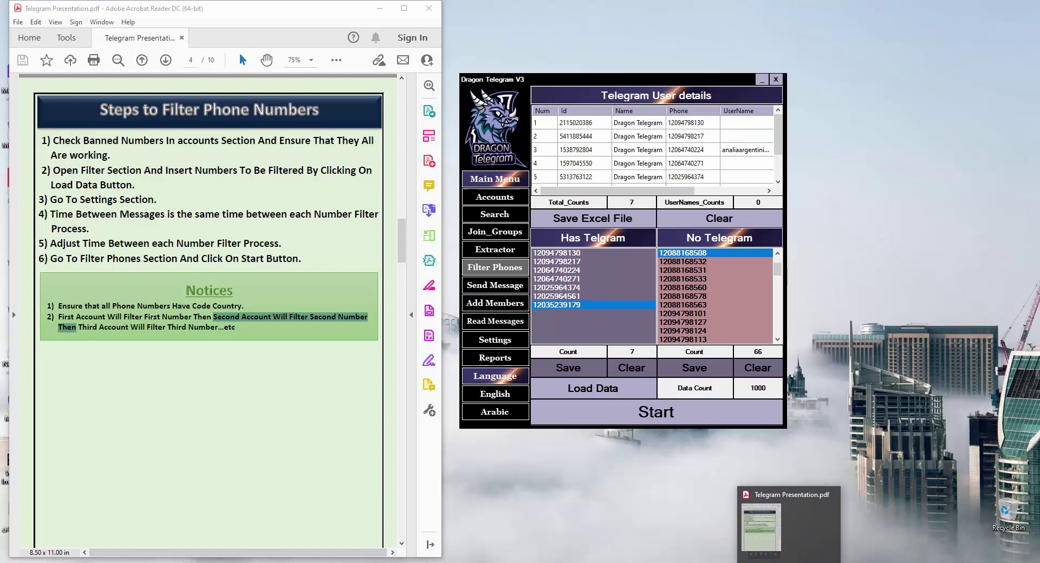
{"action": "left_click", "coordinate": [845, 562]}
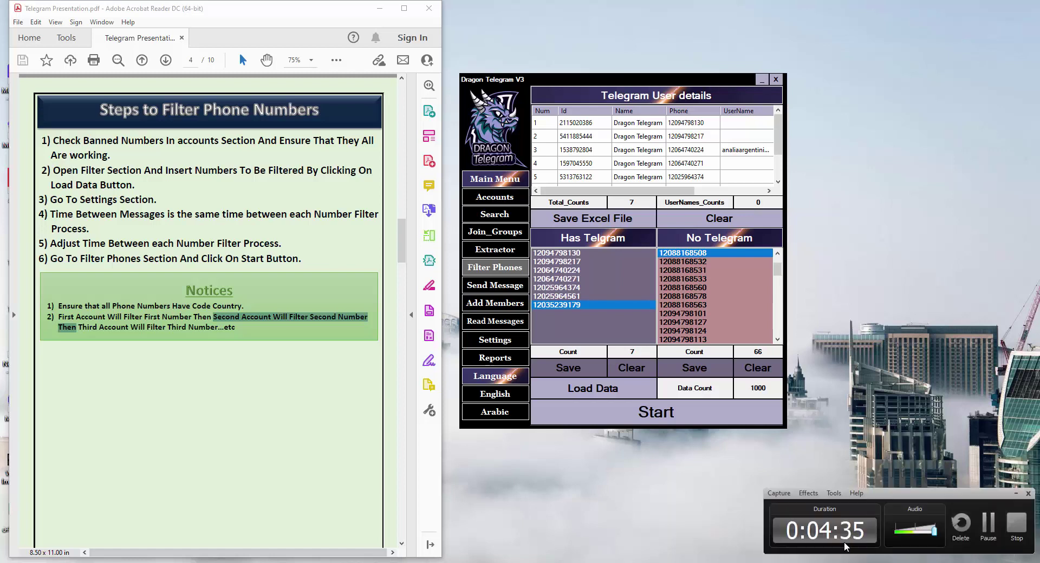